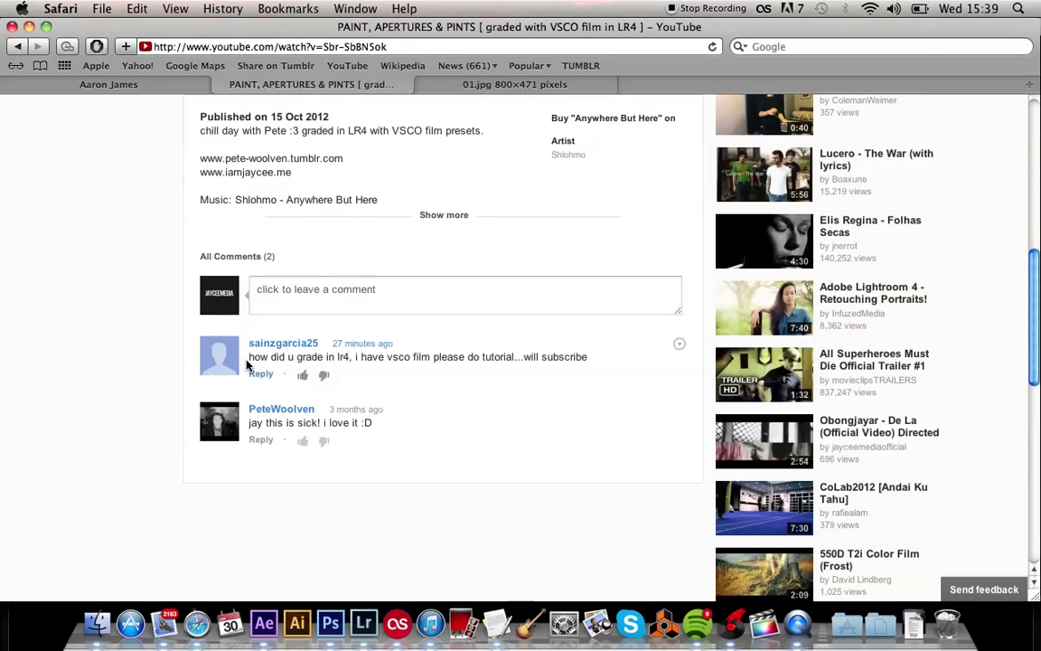
- Highlight the comment asking how the video was graded, then switch to Lightroom
left_click_drag(249, 360, 456, 362)
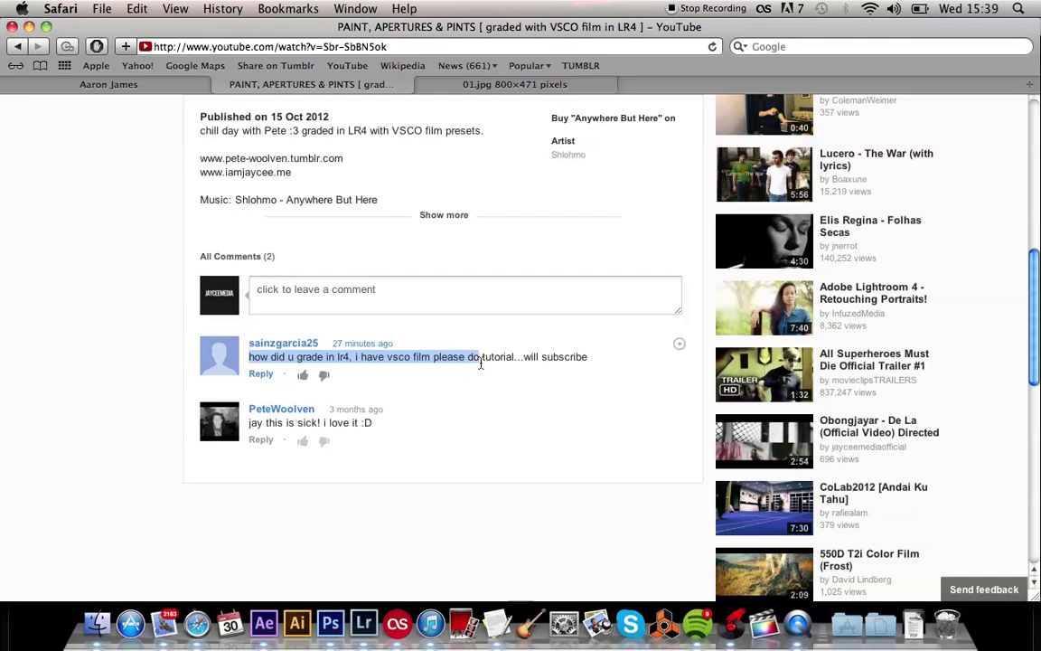
left_click(452, 361)
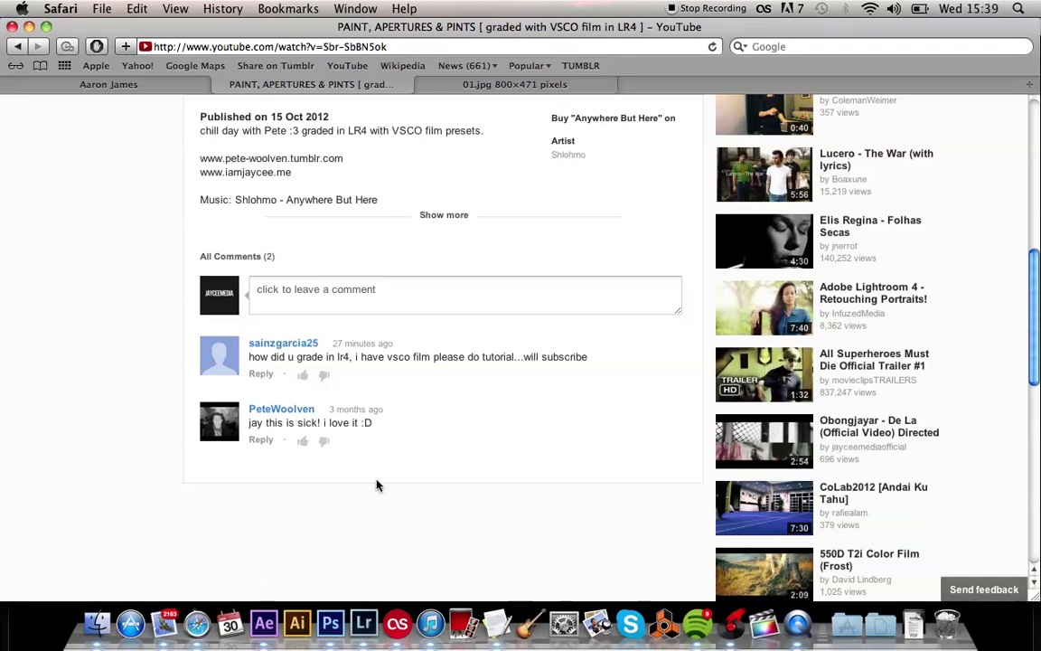
left_click(363, 623)
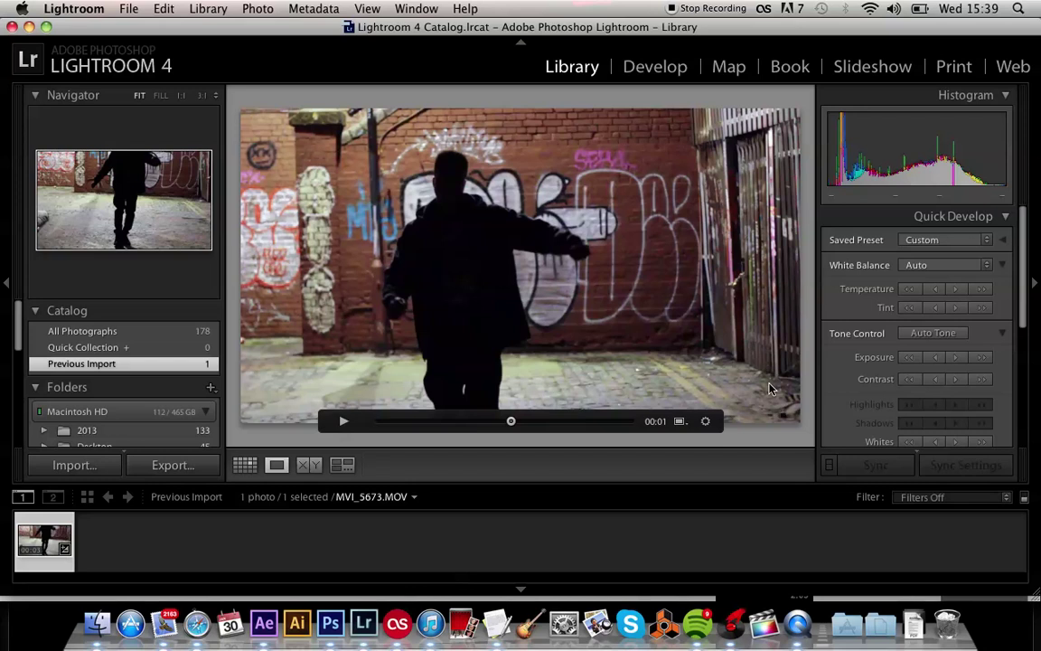
- Try the Develop module, which can't handle video, then return to MVI_5673.MOV in Library
scroll(989, 403, "down", 5)
scroll(989, 401, "down", 2)
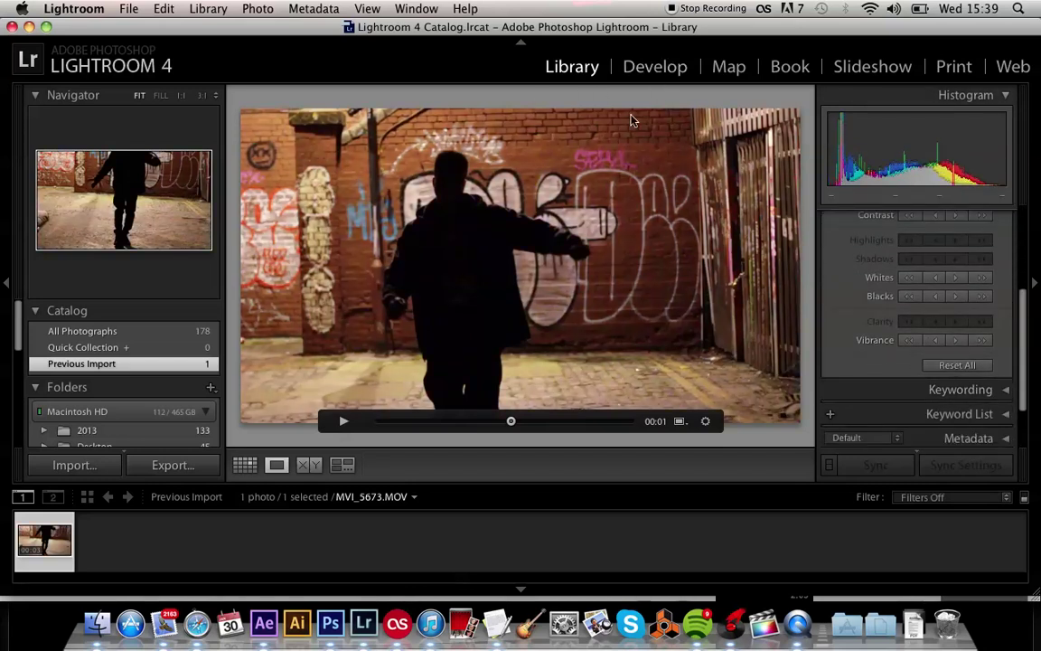
left_click(638, 71)
left_click(575, 71)
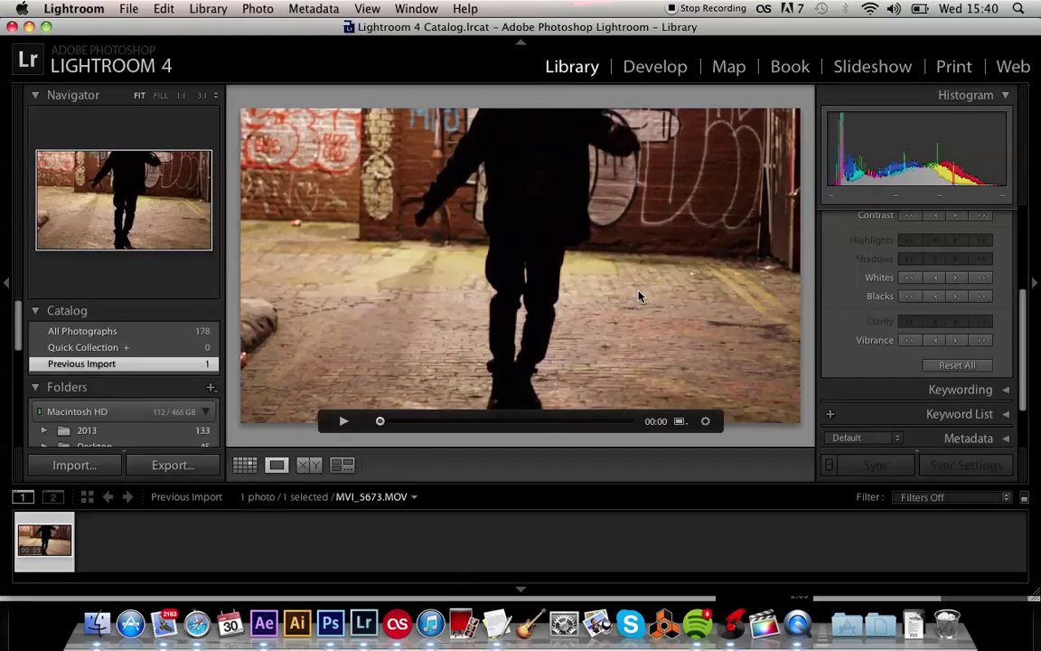
- Apply the VSCO Film - Canon '(C) Kodak TRI-X 400 ++' preset through Quick Develop
left_click(490, 421)
scroll(961, 326, "up", 5)
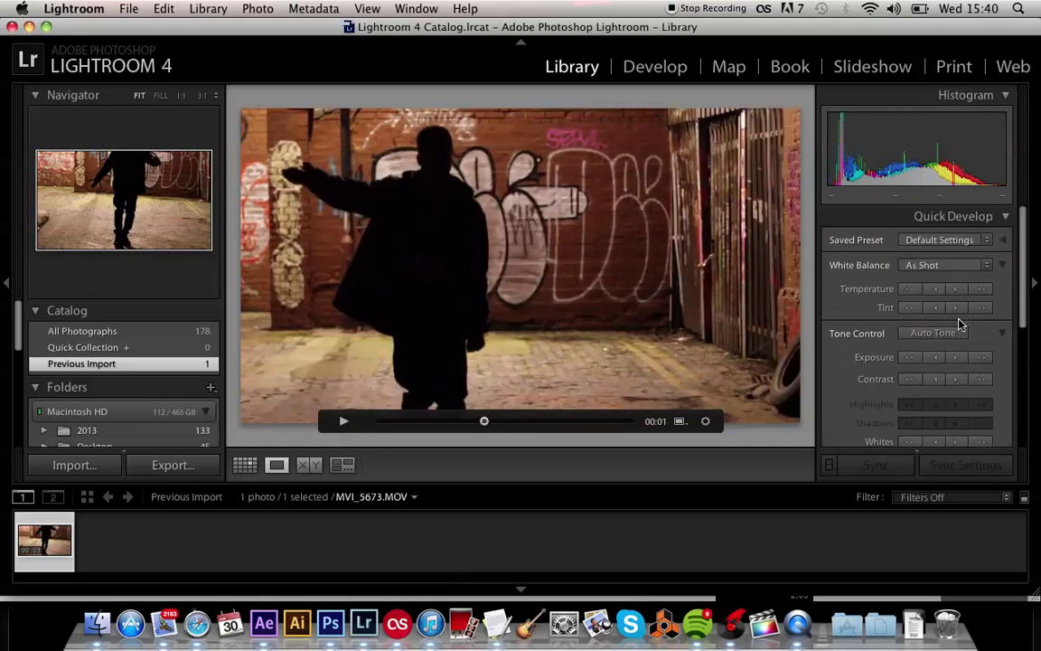
left_click(936, 240)
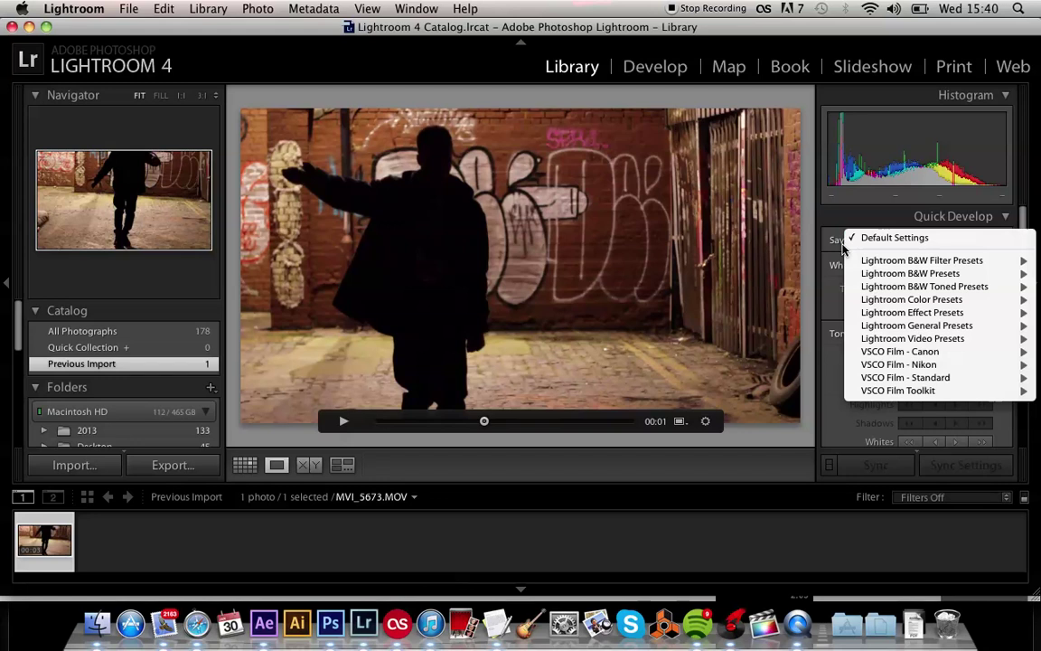
left_click(912, 240)
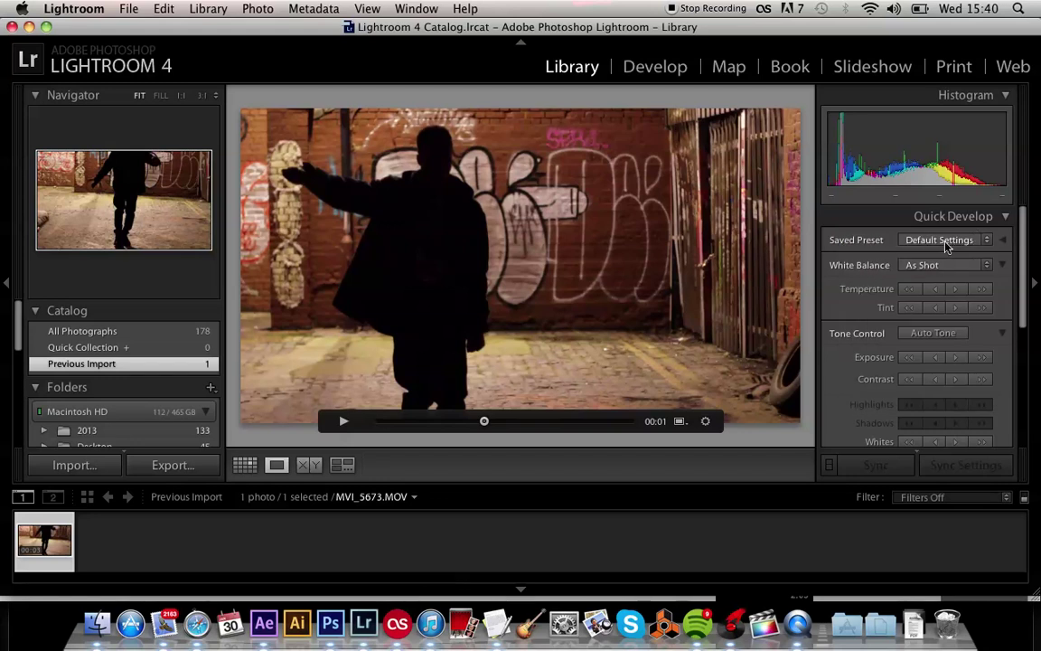
left_click(945, 244)
mouse_move(903, 350)
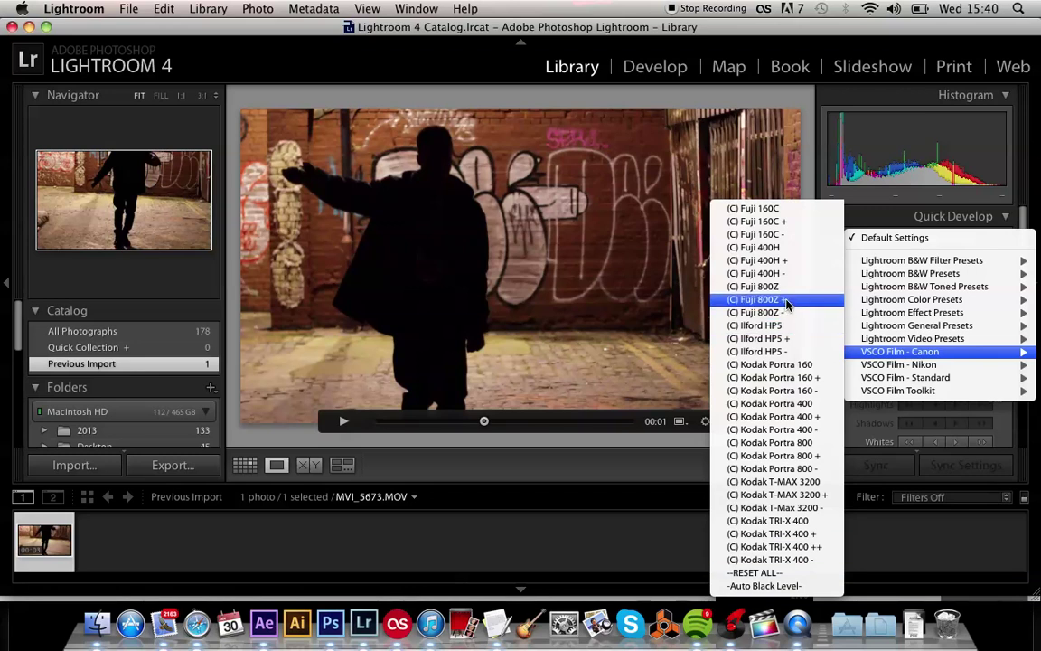
left_click(804, 552)
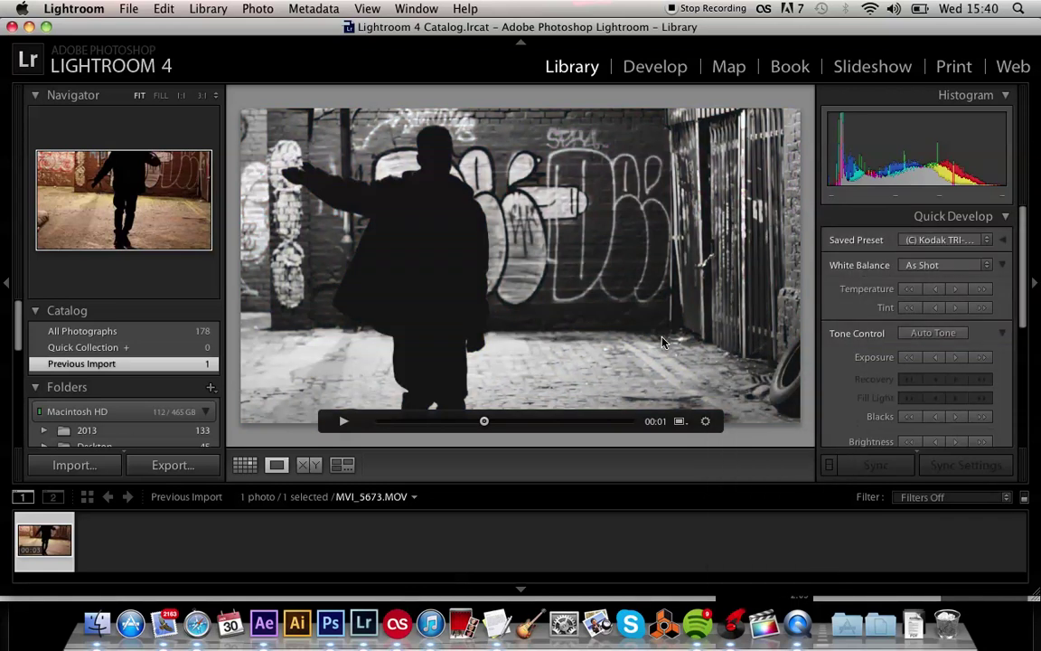
- Nudge the clip's white-balance temperature and look through the Quick Develop panel
left_click(958, 289)
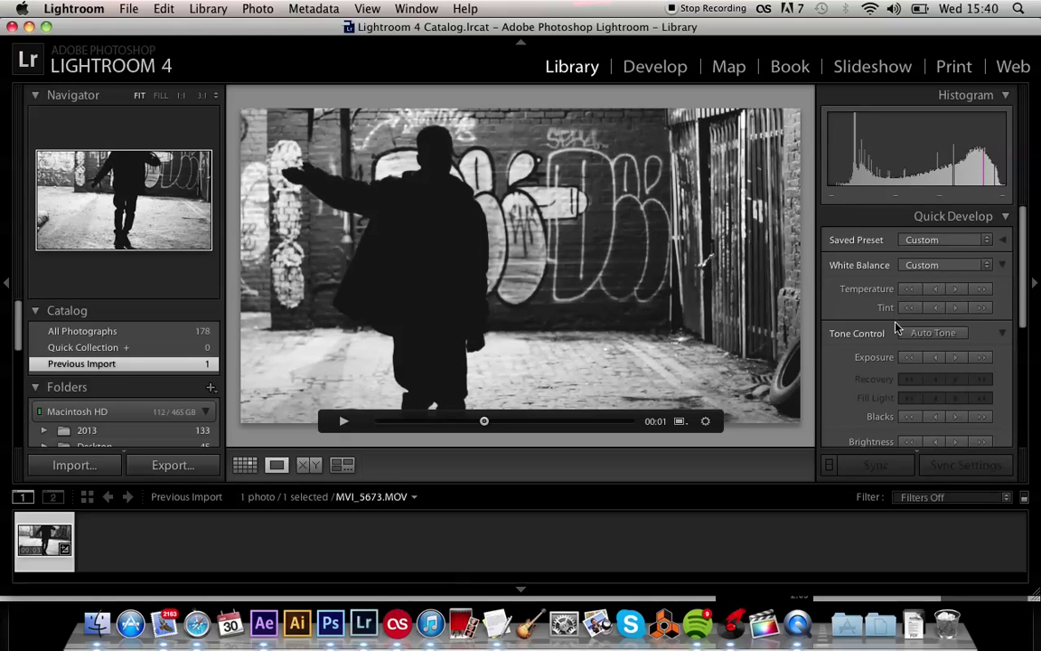
scroll(936, 354, "down", 3)
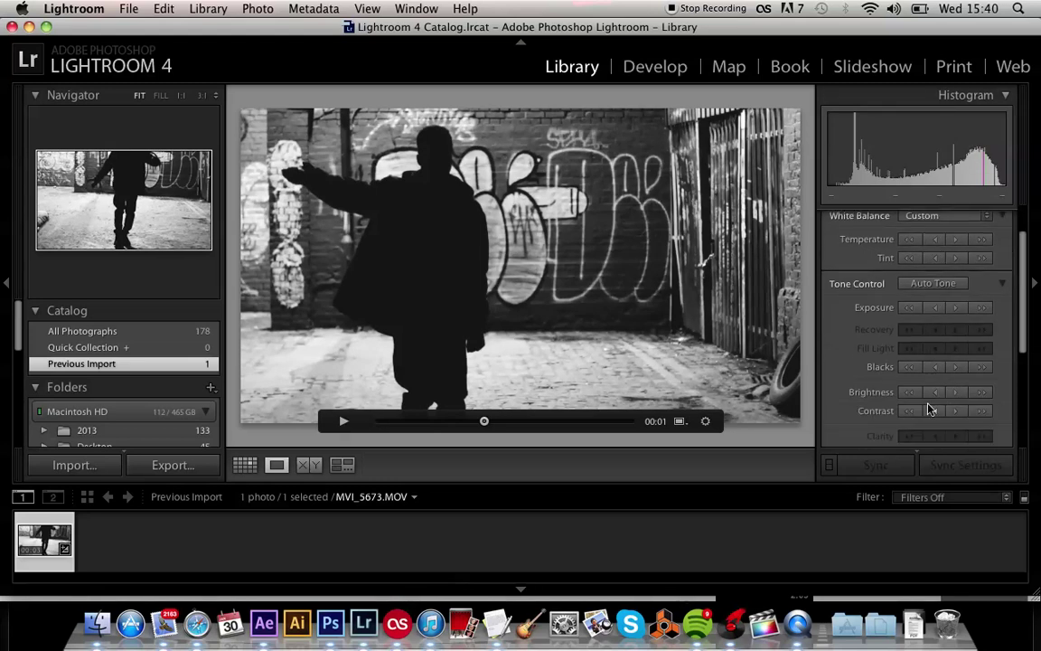
scroll(931, 397, "down", 1)
scroll(931, 395, "down", 2)
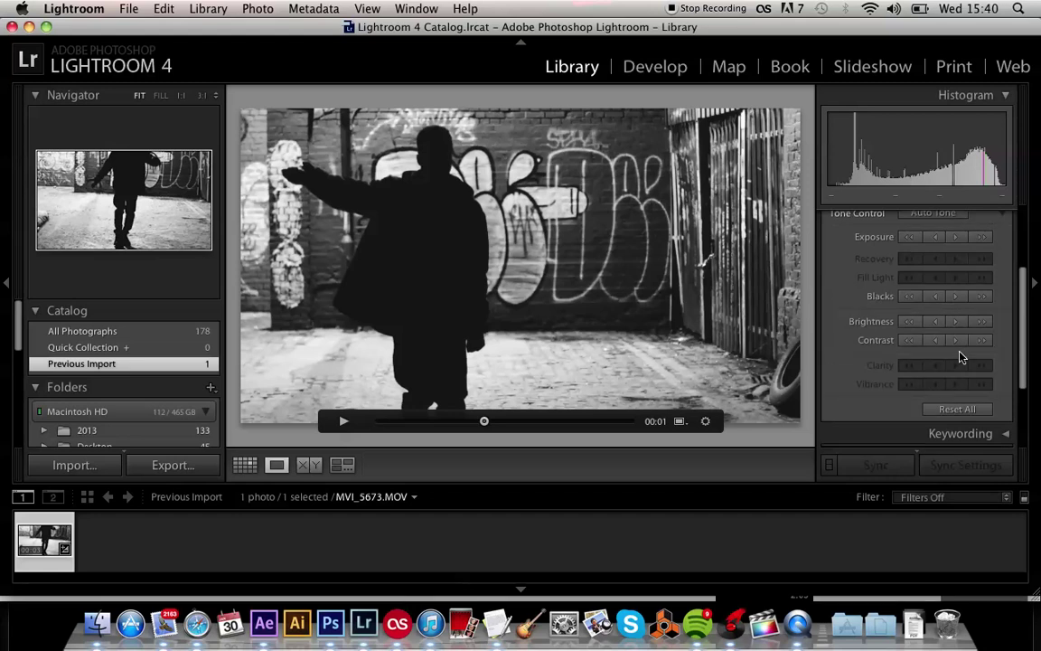
scroll(961, 357, "up", 5)
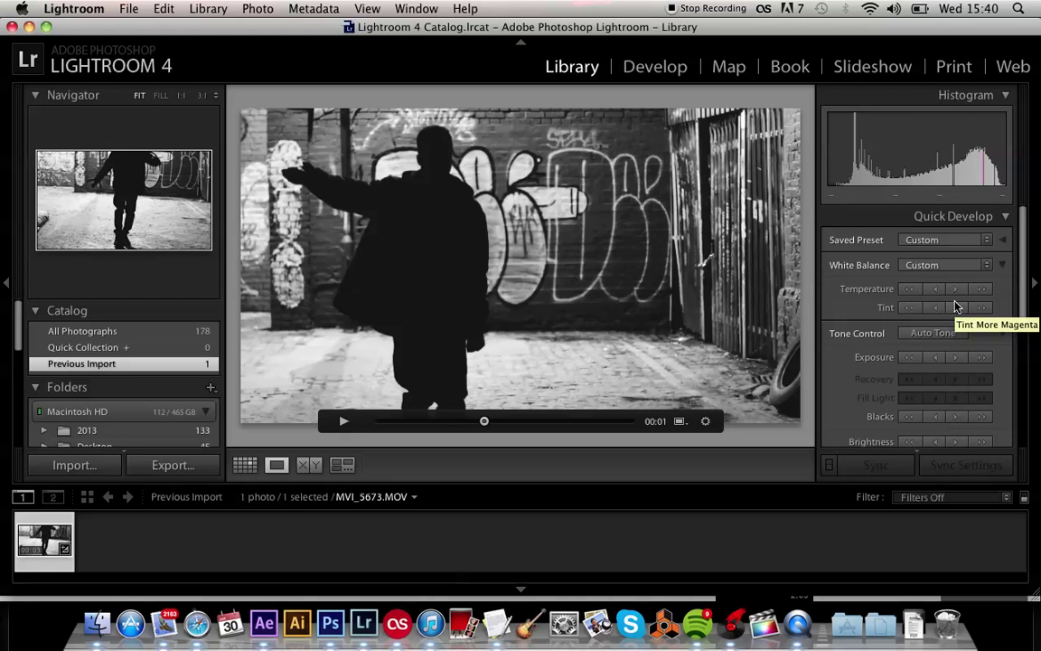
- Reset all Quick Develop adjustments so the clip returns to color
scroll(956, 307, "down", 3)
scroll(956, 307, "down", 2)
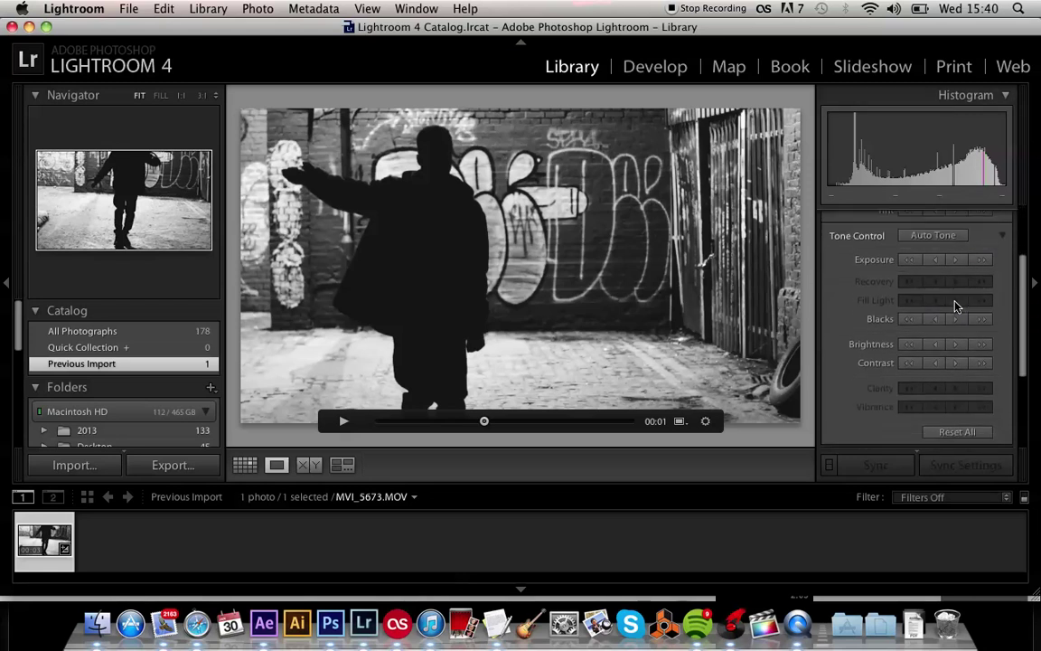
scroll(956, 307, "down", 5)
scroll(956, 307, "up", 10)
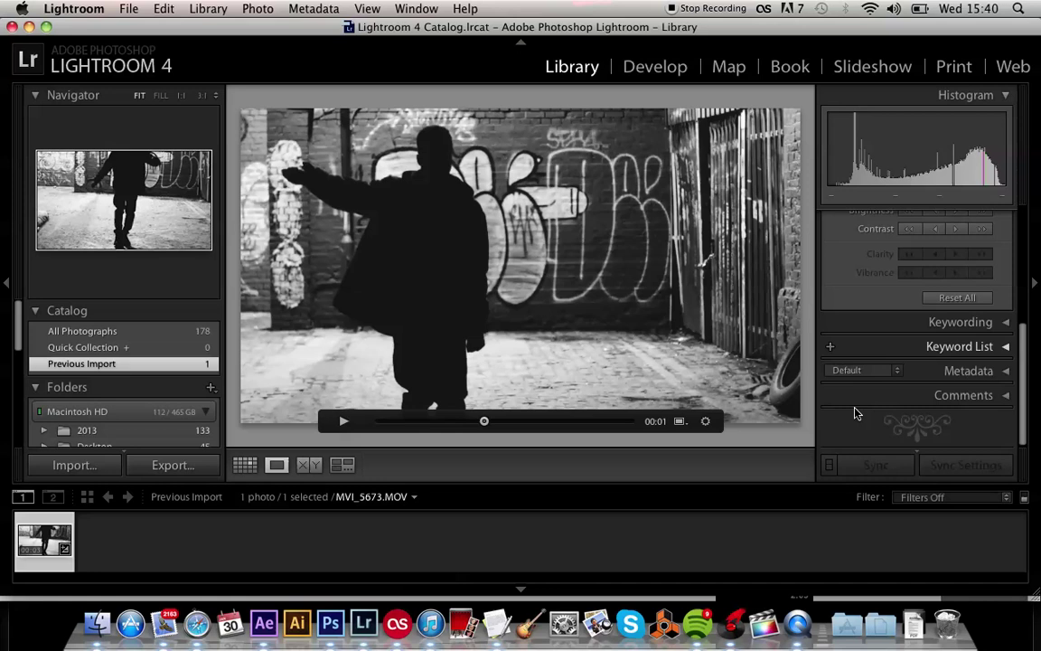
scroll(853, 407, "down", 5)
left_click(972, 298)
- Apply the VSCO Film - Canon 'Fuji 800Z +' preset to the clip
scroll(973, 305, "up", 5)
left_click(904, 237)
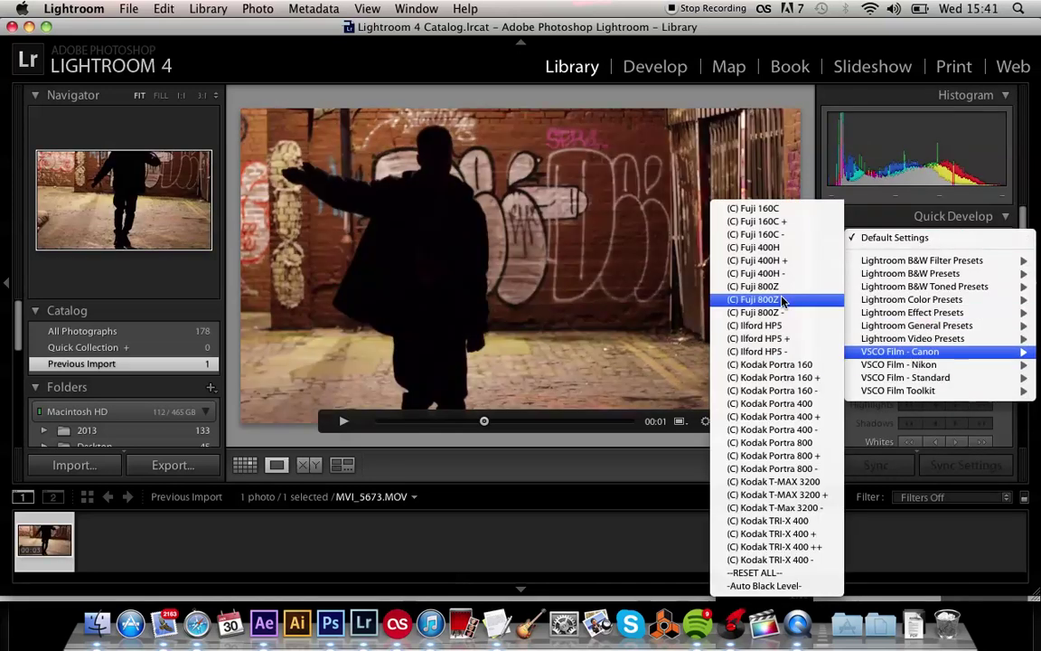
left_click(783, 301)
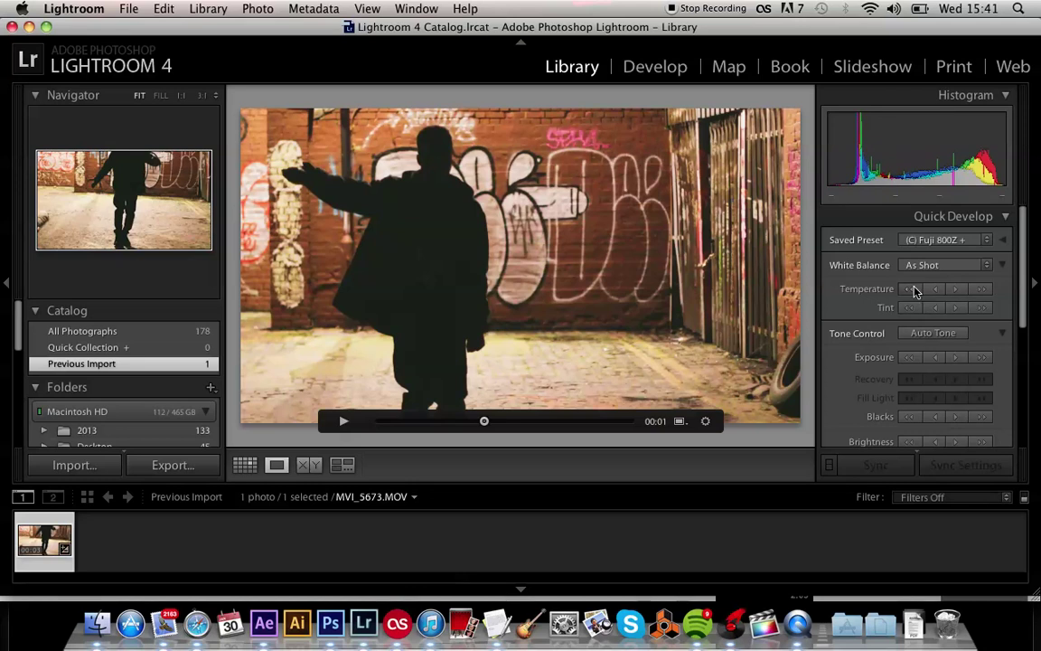
- Cool the clip to a bluish white balance and apply Auto Tone
left_click(911, 289)
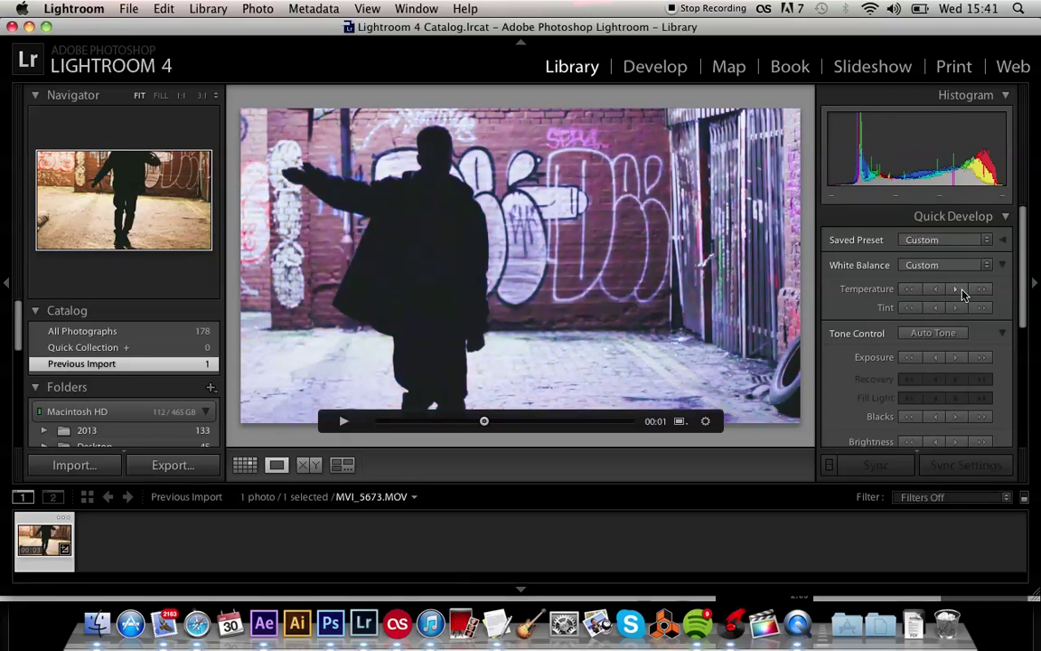
left_click(923, 333)
scroll(922, 312, "down", 2)
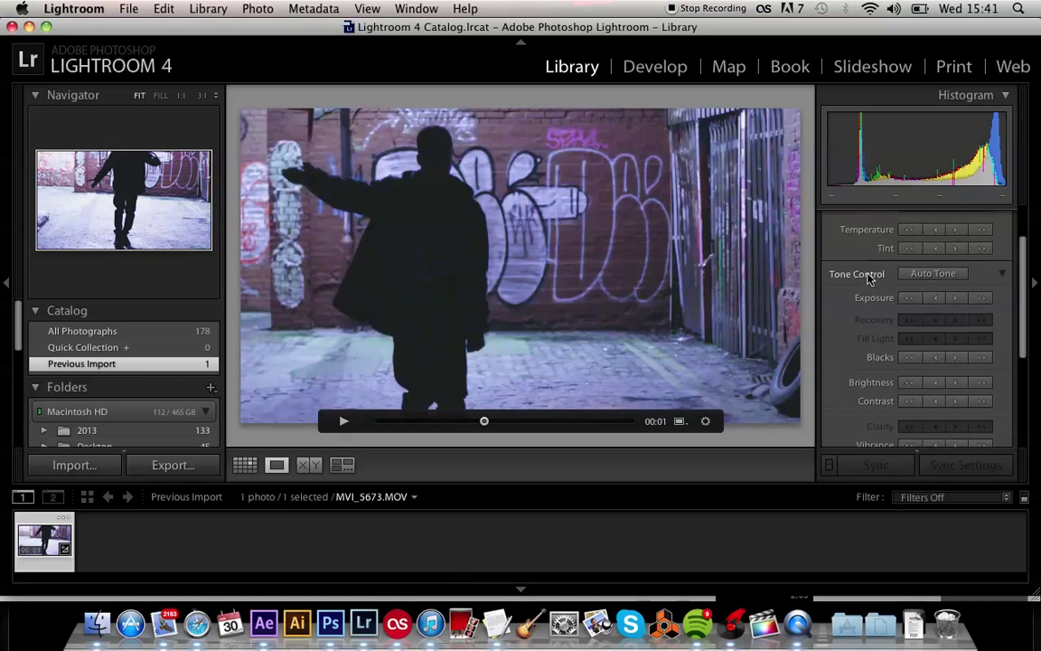
scroll(860, 272, "up", 2)
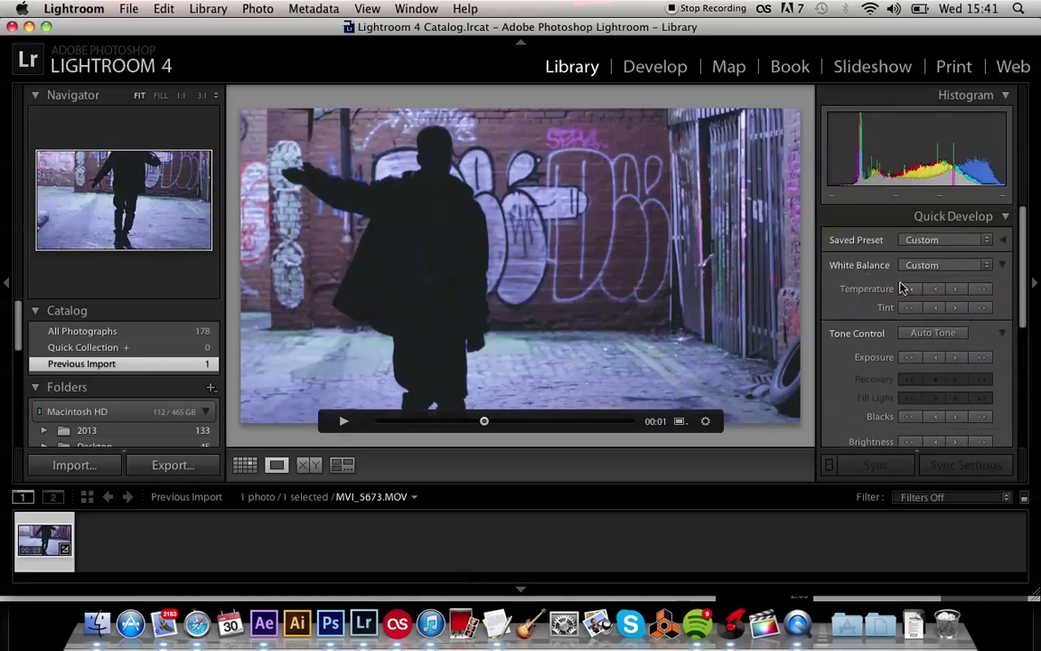
scroll(894, 311, "down", 2)
scroll(939, 339, "down", 4)
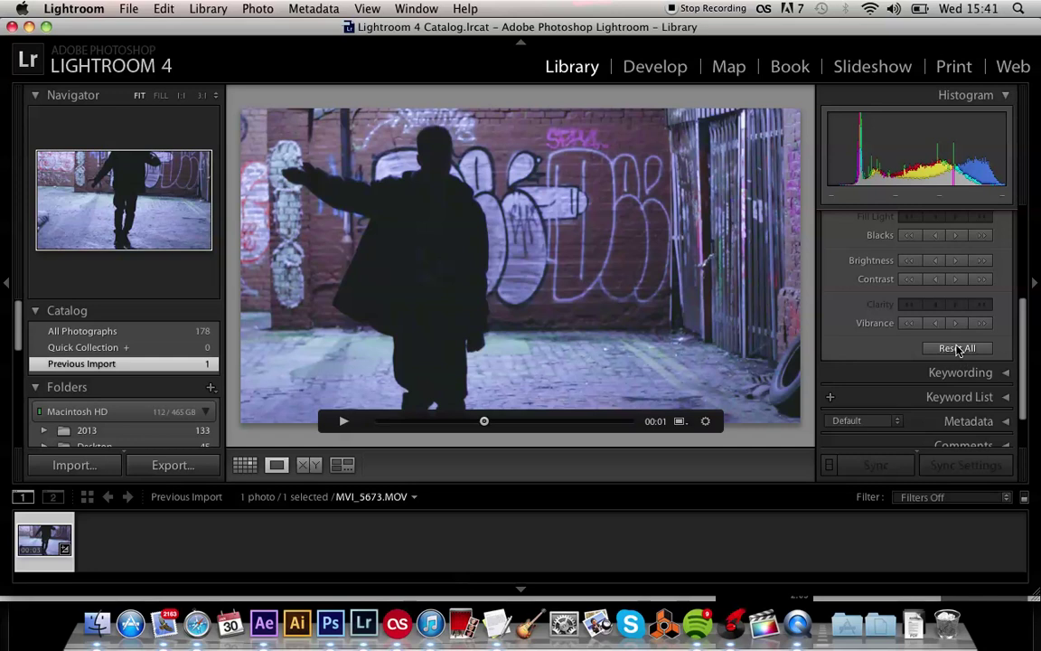
- Reset all adjustments to as-shot colours, then scrub through the clip's frames to check
left_click(957, 349)
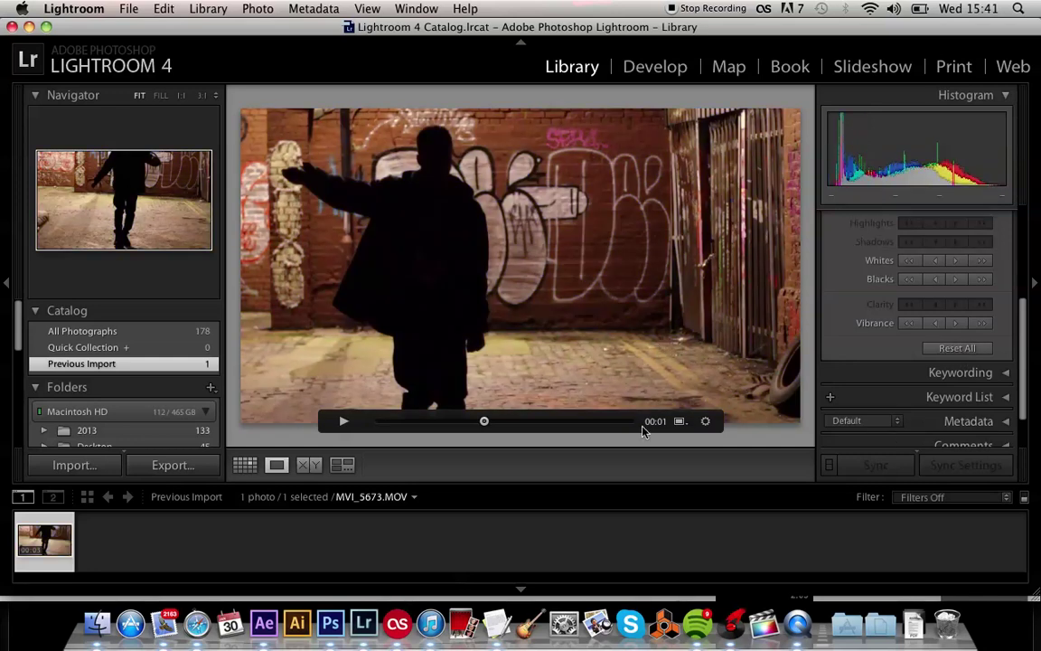
left_click(531, 423)
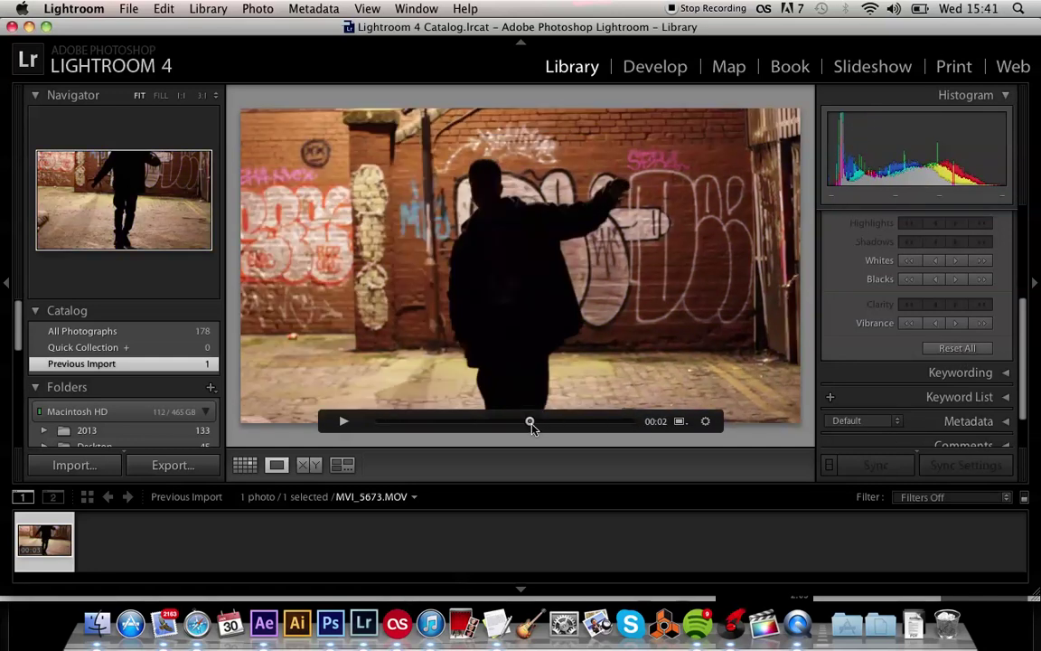
left_click(533, 423)
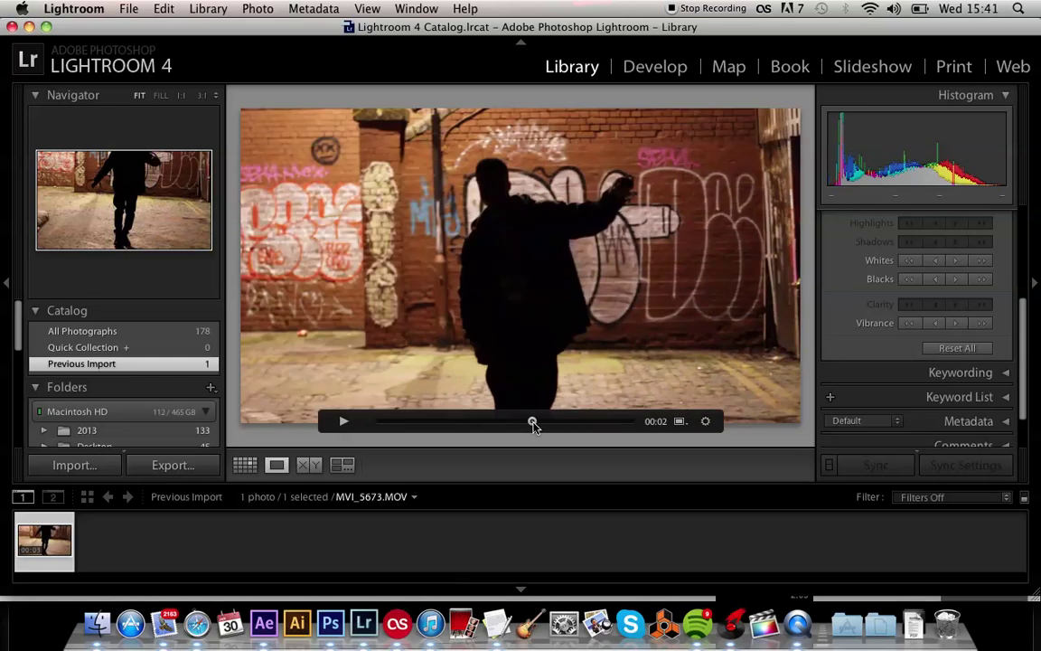
left_click_drag(489, 423, 549, 422)
left_click(492, 423)
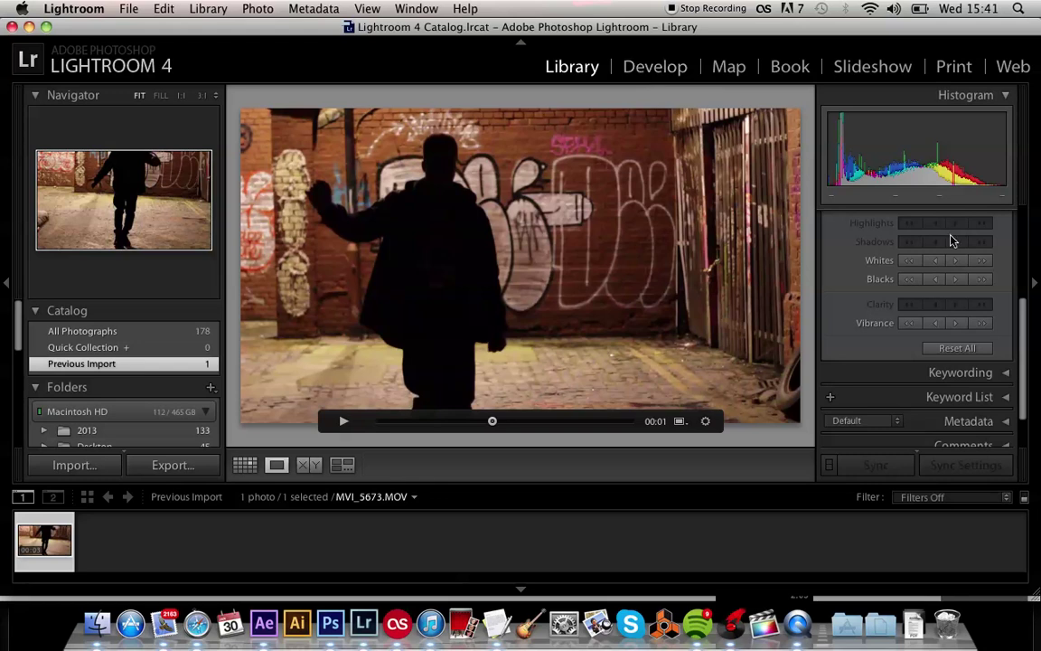
scroll(953, 240, "up", 5)
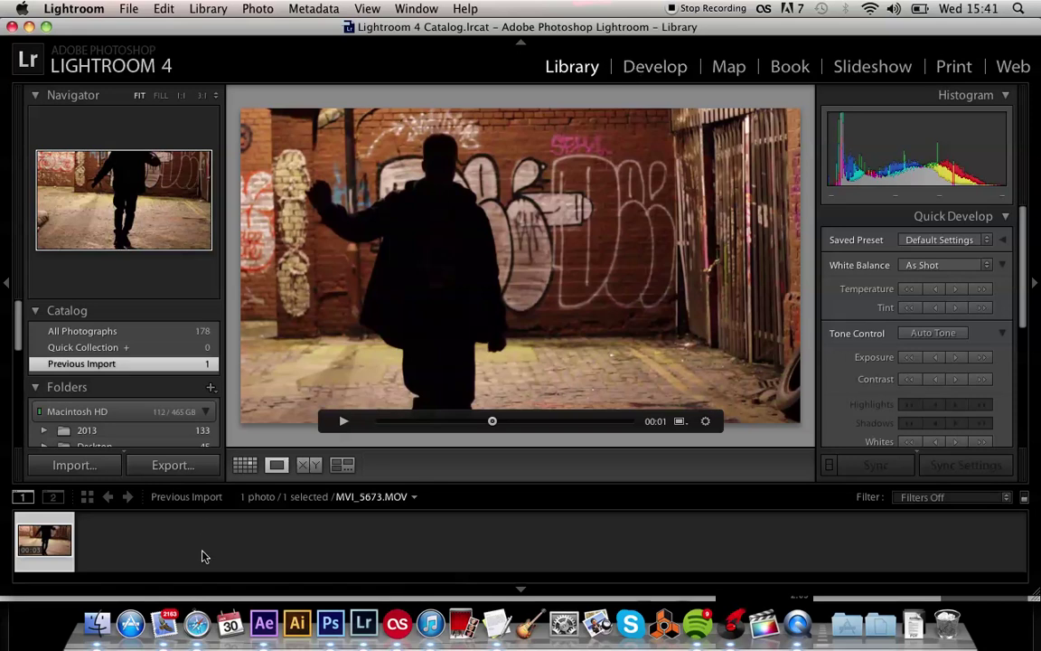
- In Safari, close the 01.jpg tab and enter 'vimeo' in a new tab
left_click(197, 623)
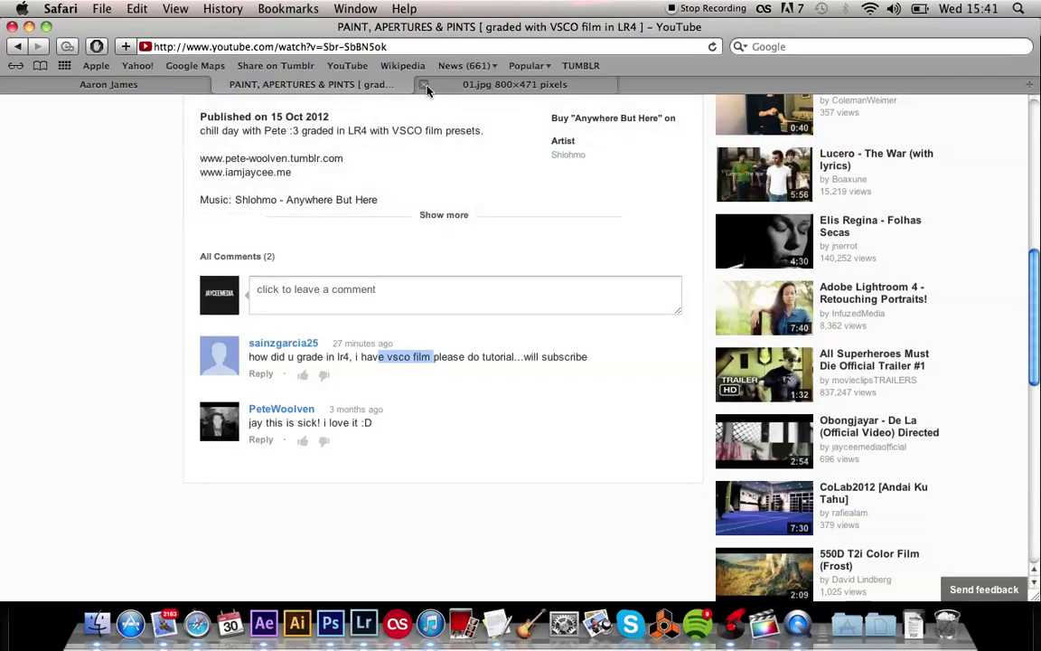
left_click(424, 84)
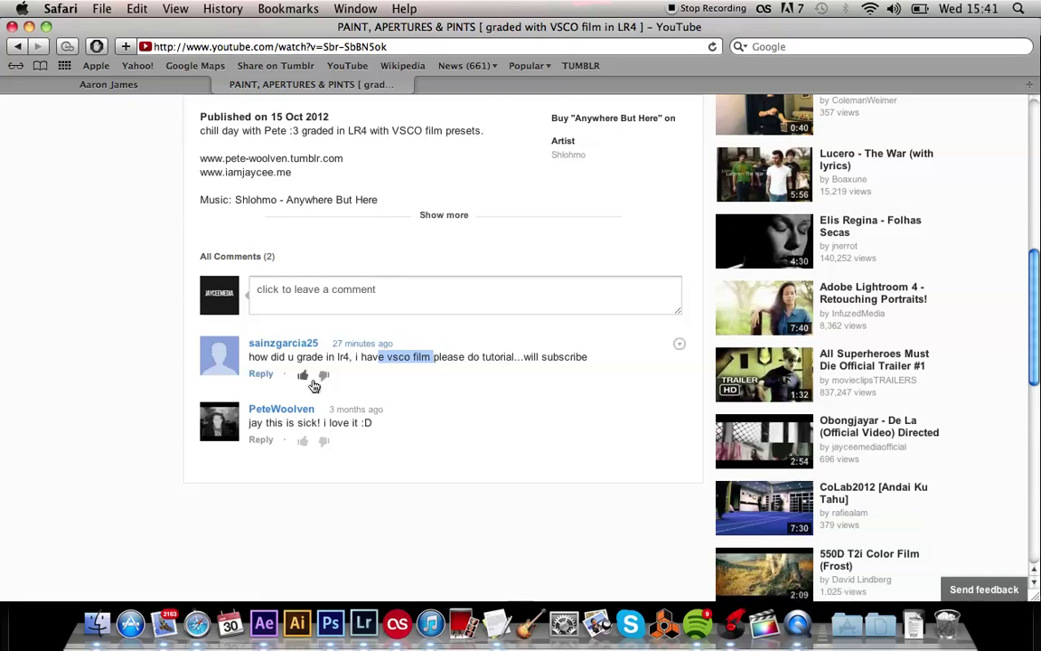
key("super+t")
type("vimeo.com/")
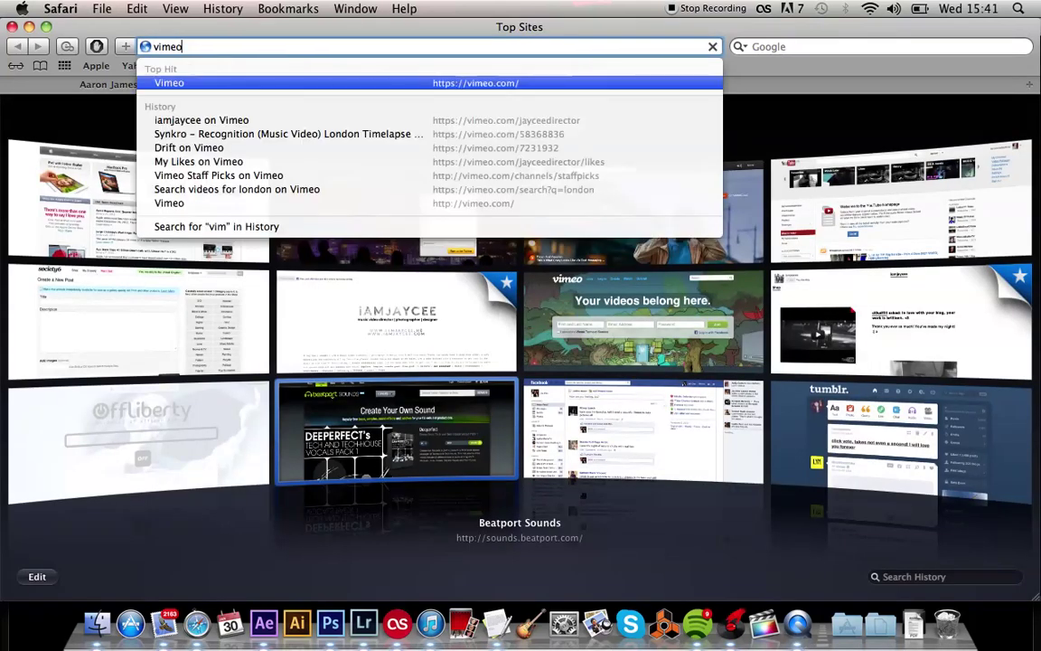
- Go to Vimeo and browse the list of 12 joined groups
left_click(357, 86)
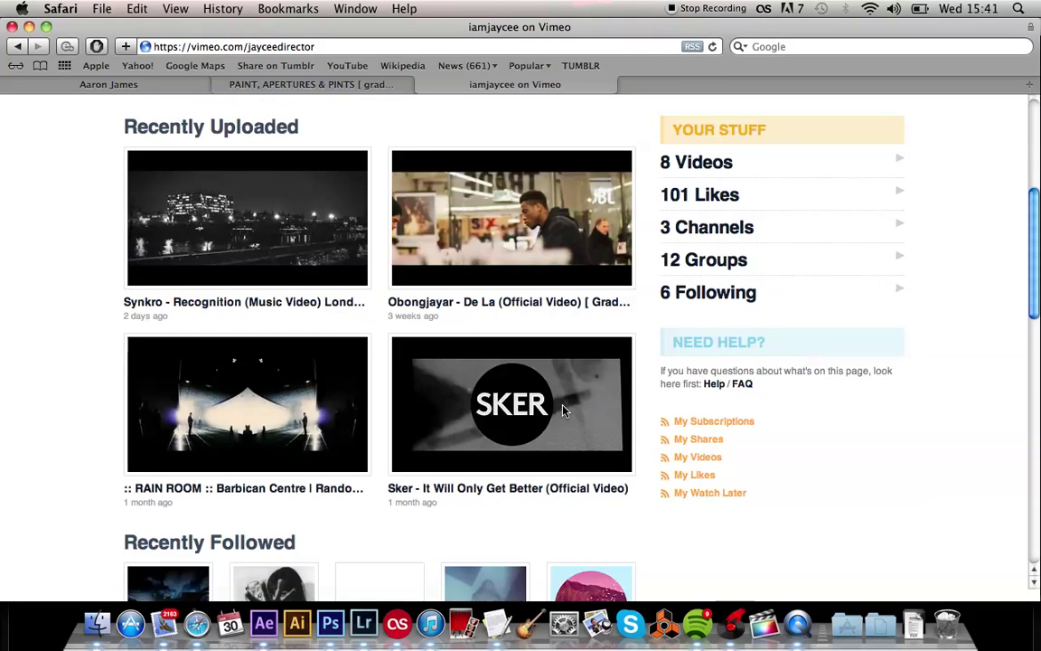
left_click(718, 262)
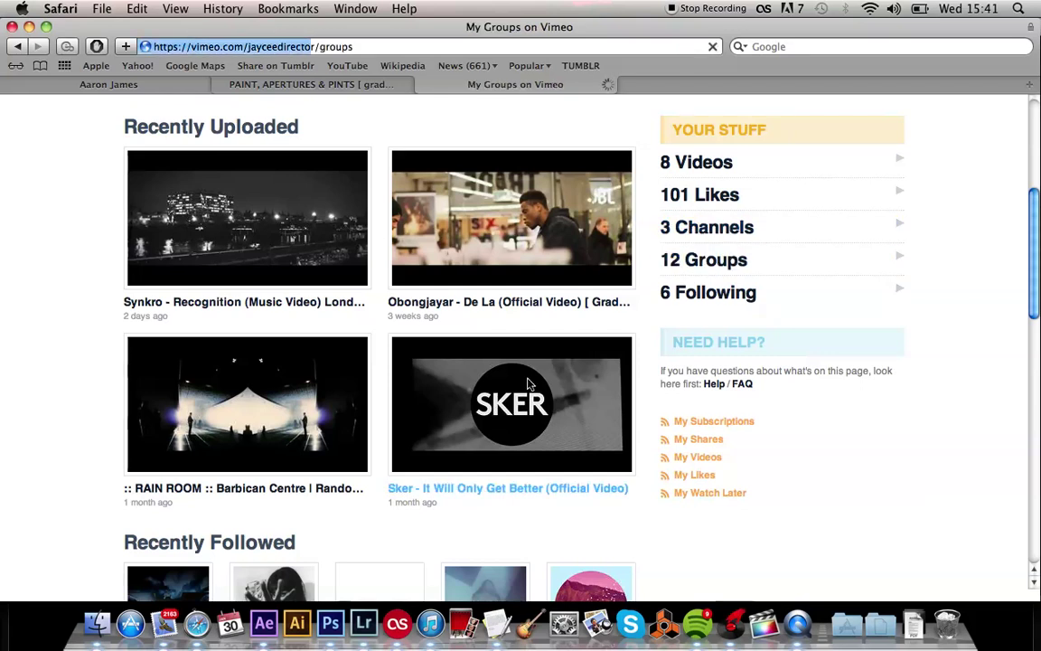
scroll(436, 332, "down", 5)
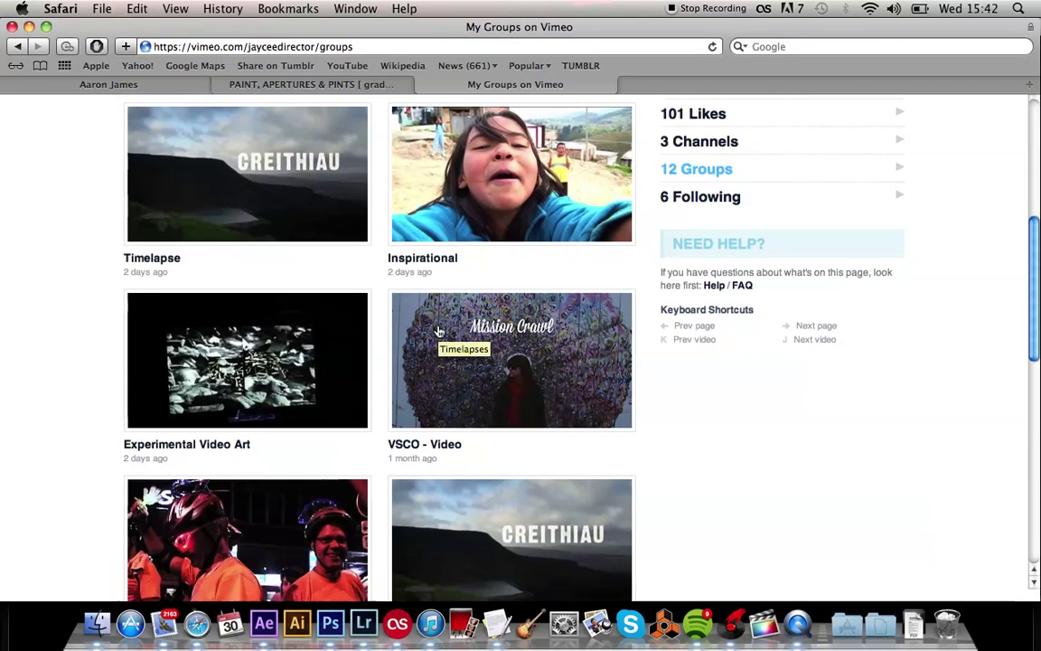
scroll(439, 332, "down", 4)
scroll(438, 331, "up", 5)
- Open the VSCO - Video group page and scroll through it toward its tutorial link
left_click(438, 333)
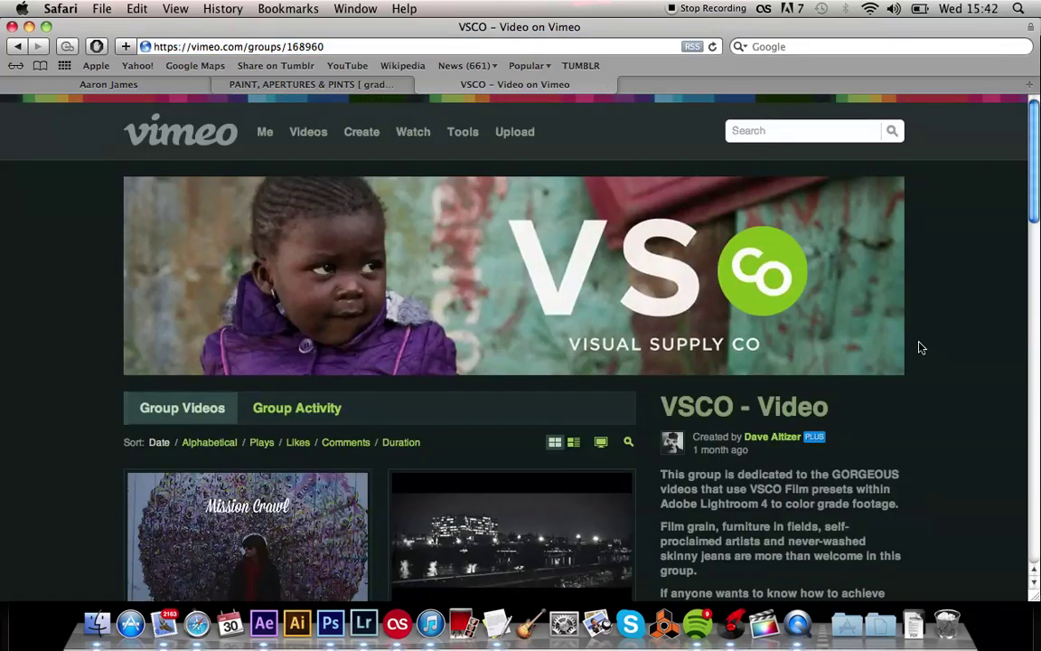
scroll(921, 347, "down", 4)
scroll(921, 347, "down", 4)
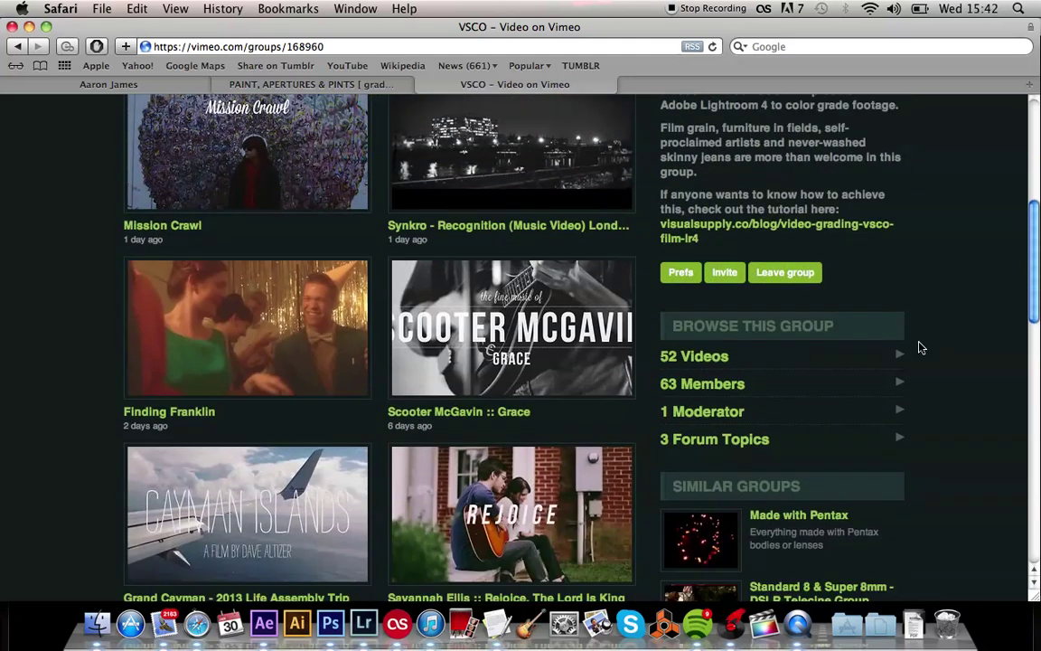
scroll(921, 347, "up", 2)
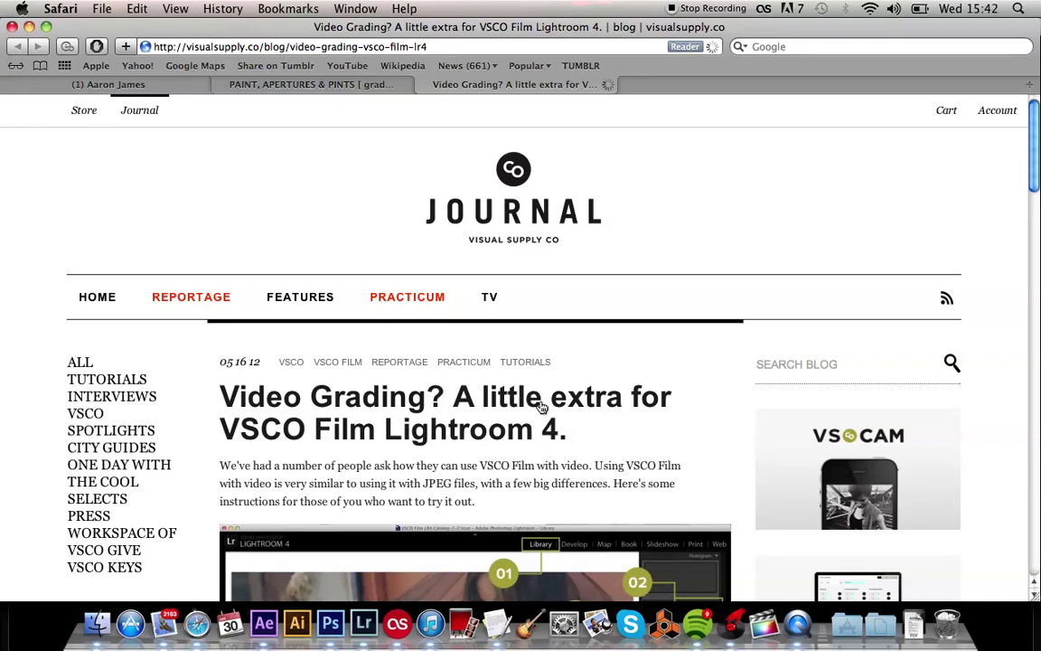
scroll(540, 407, "down", 5)
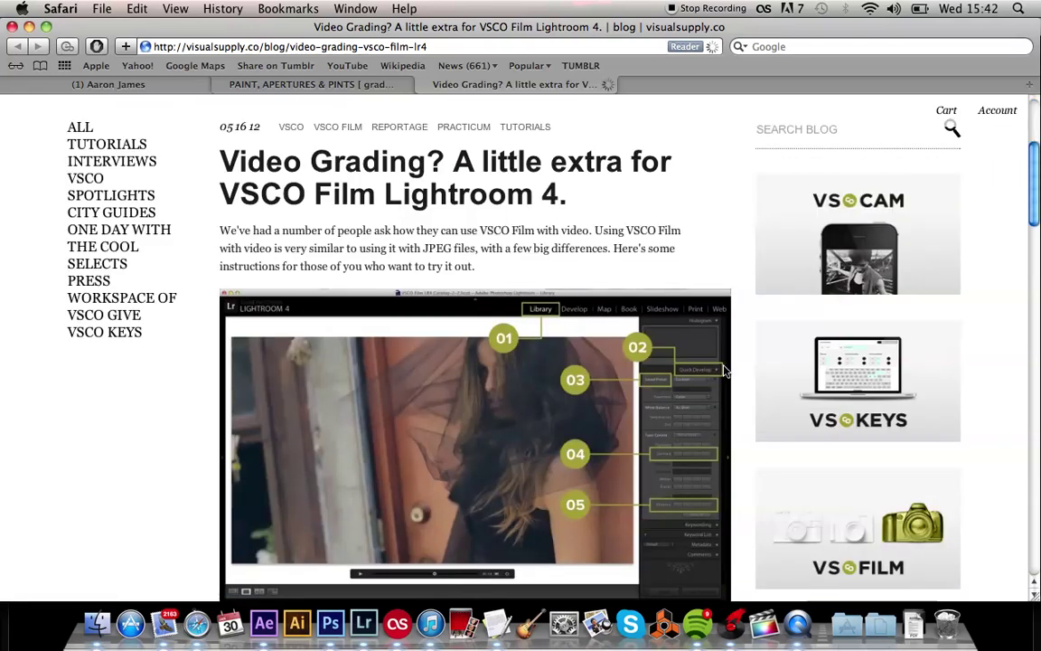
scroll(723, 371, "down", 7)
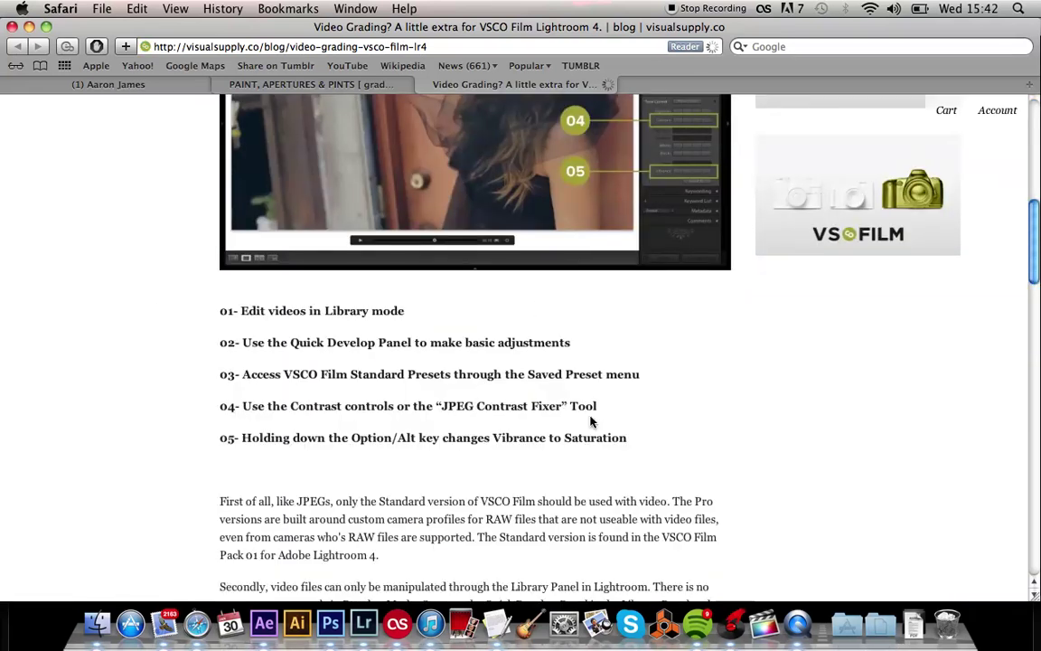
scroll(591, 421, "down", 2)
scroll(591, 421, "down", 4)
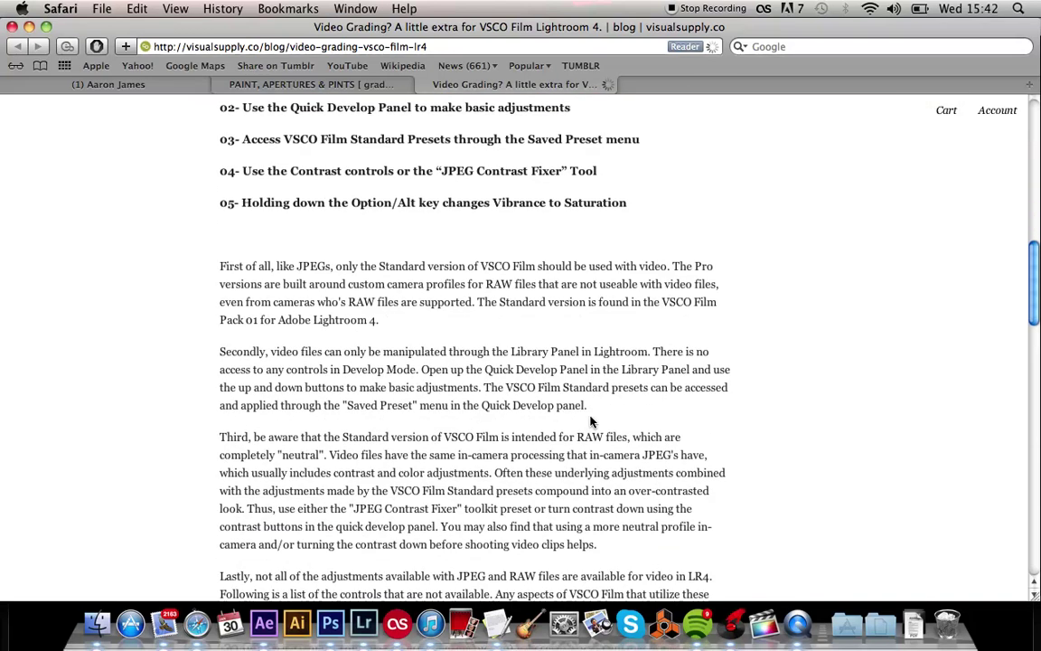
left_click(442, 53)
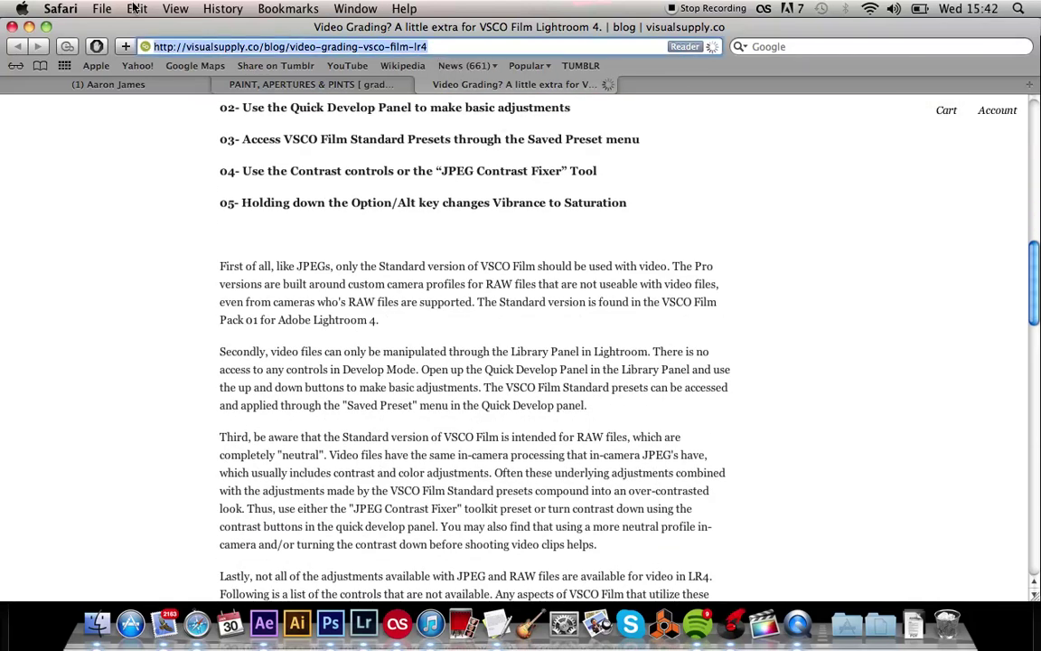
left_click(671, 375)
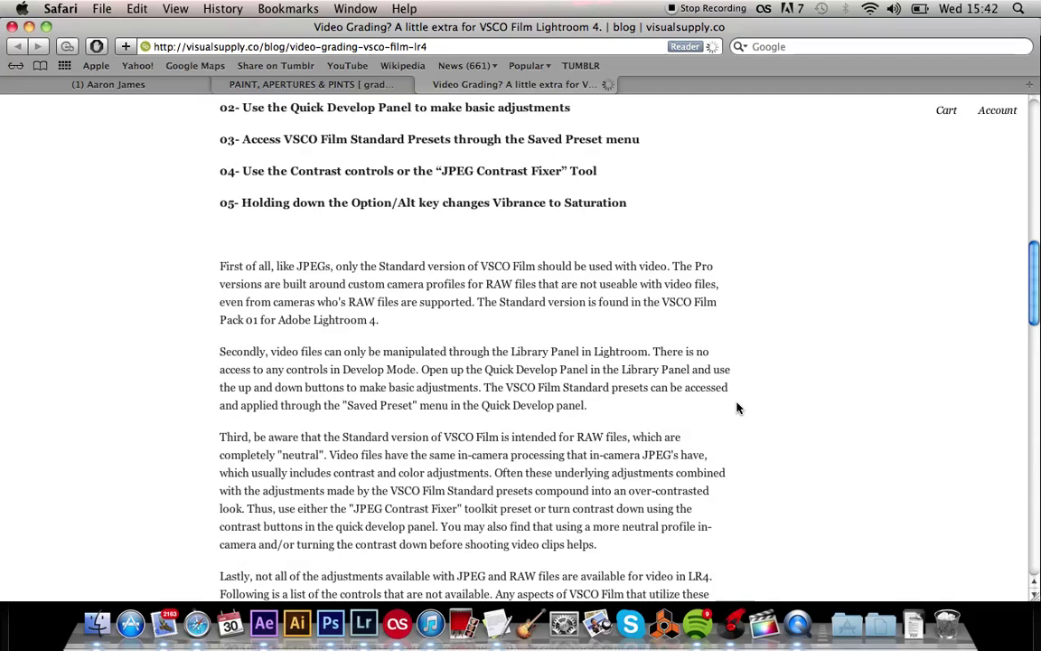
scroll(737, 407, "down", 5)
scroll(737, 408, "down", 5)
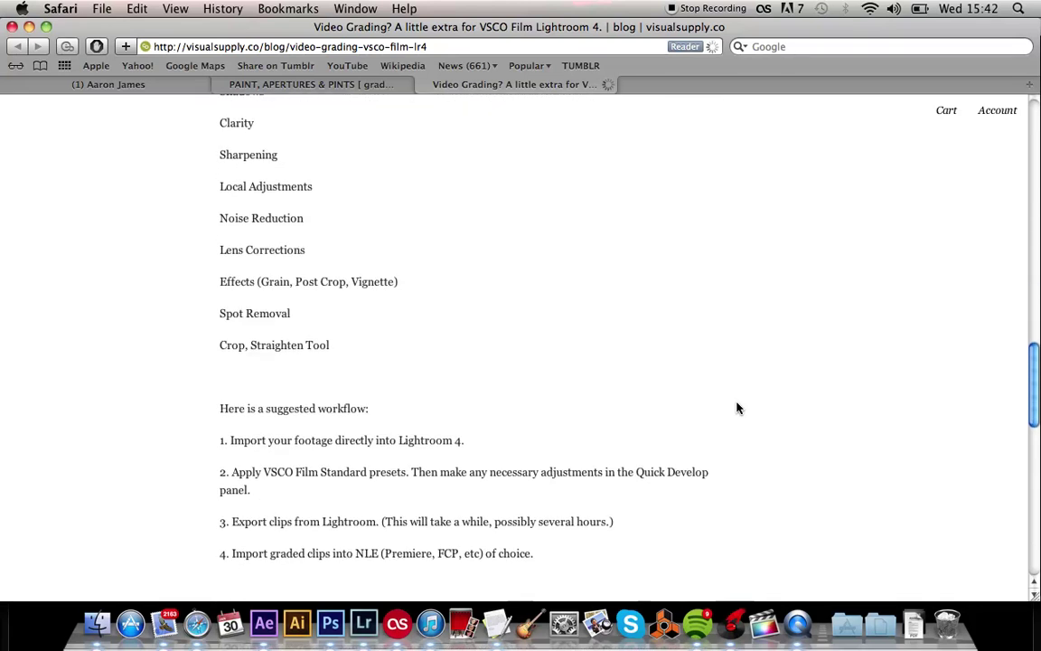
scroll(737, 408, "down", 5)
scroll(736, 408, "down", 3)
scroll(736, 407, "down", 4)
scroll(736, 408, "up", 15)
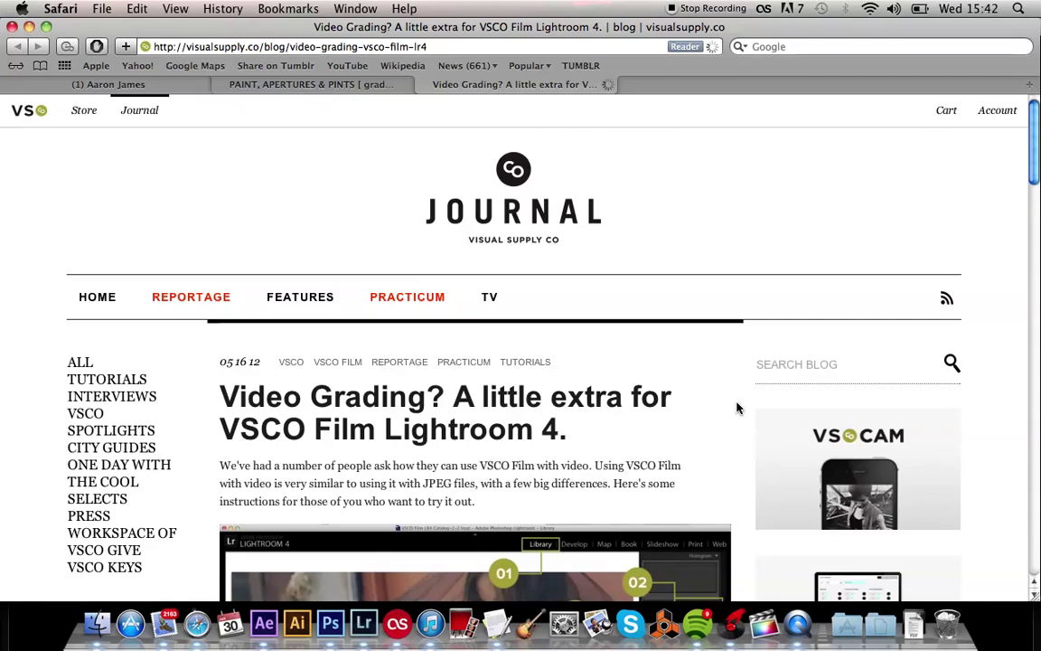
scroll(737, 408, "down", 5)
scroll(737, 408, "up", 2)
scroll(736, 408, "down", 5)
scroll(736, 408, "down", 2)
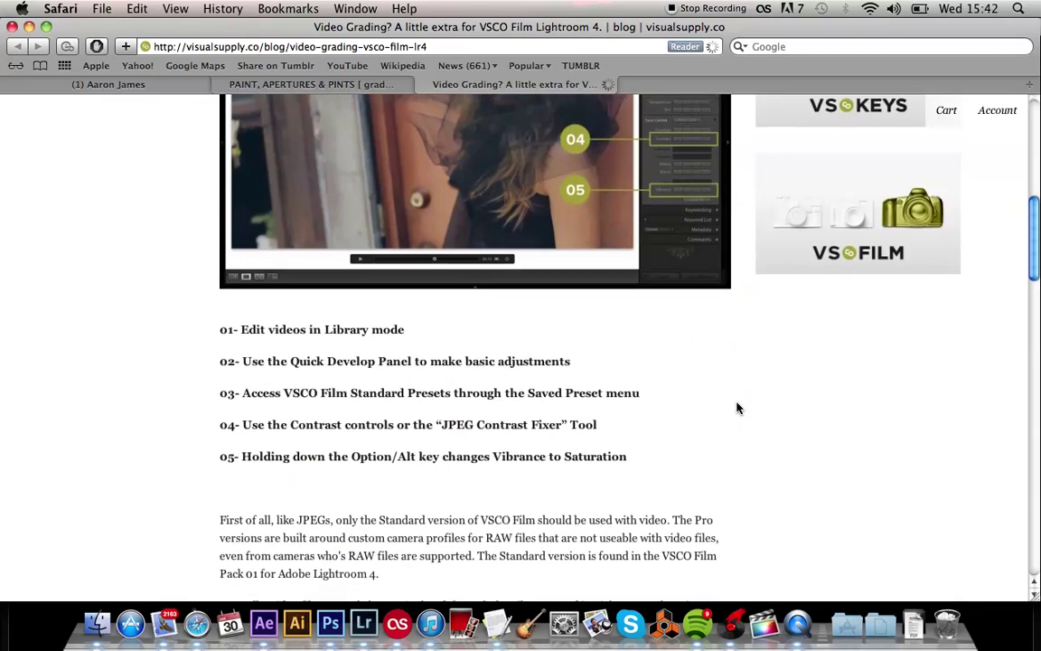